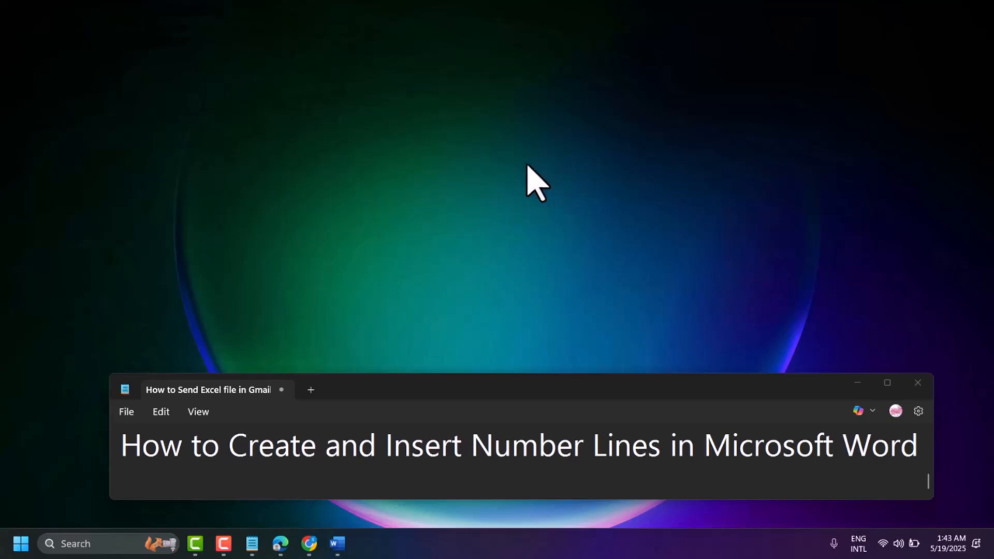
Switch to Word and insert a table with 11 columns and 2 rows in the blank document.
left_click(335, 543)
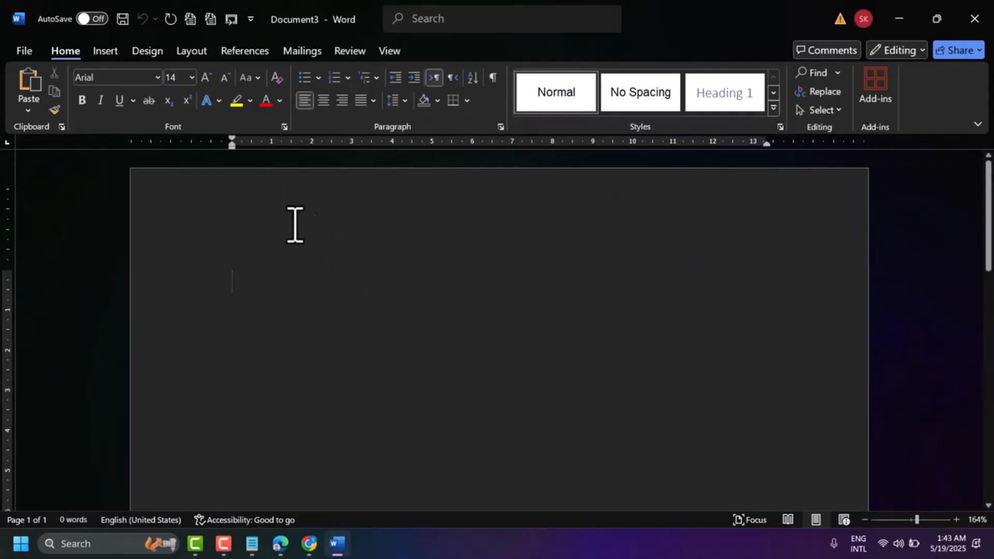
left_click(105, 52)
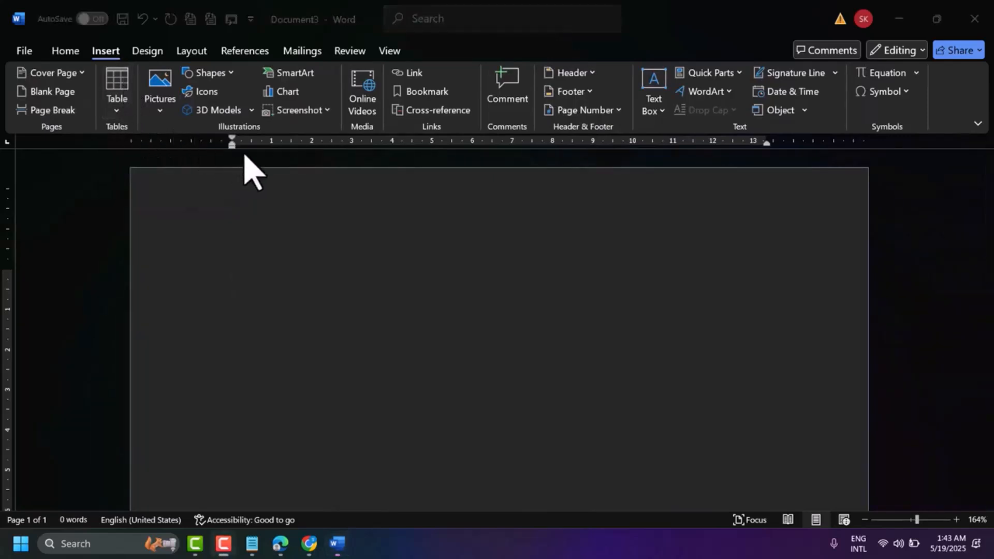
left_click(122, 115)
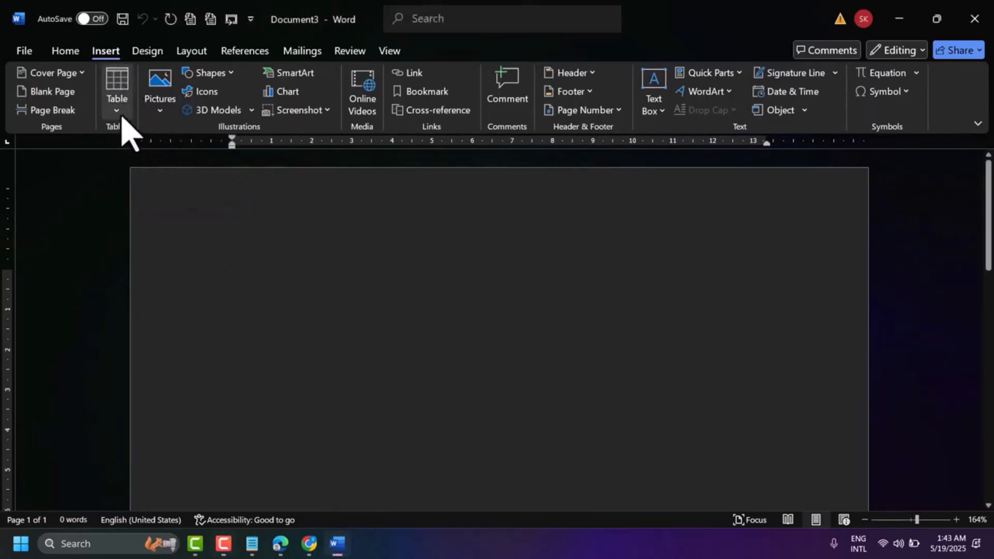
left_click(120, 115)
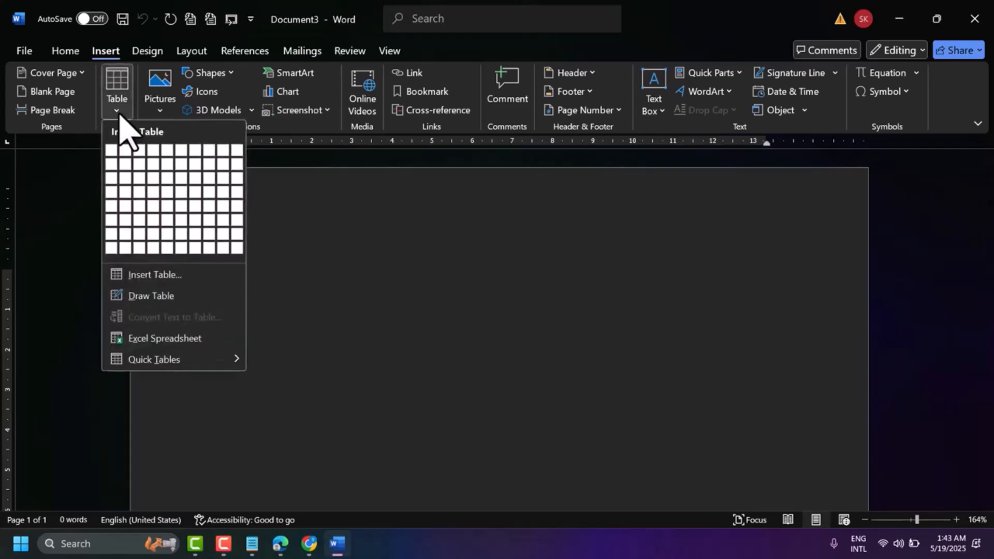
left_click(156, 280)
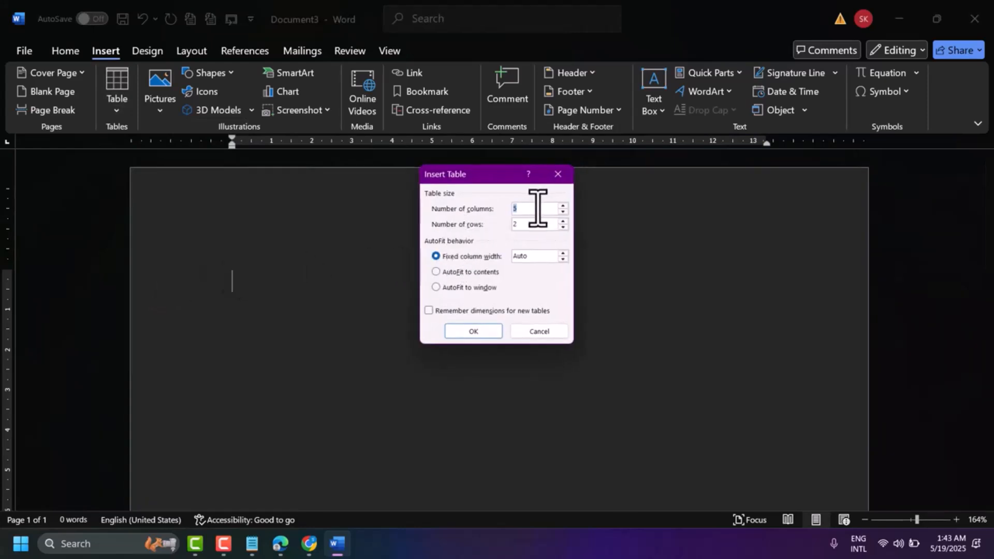
type("11")
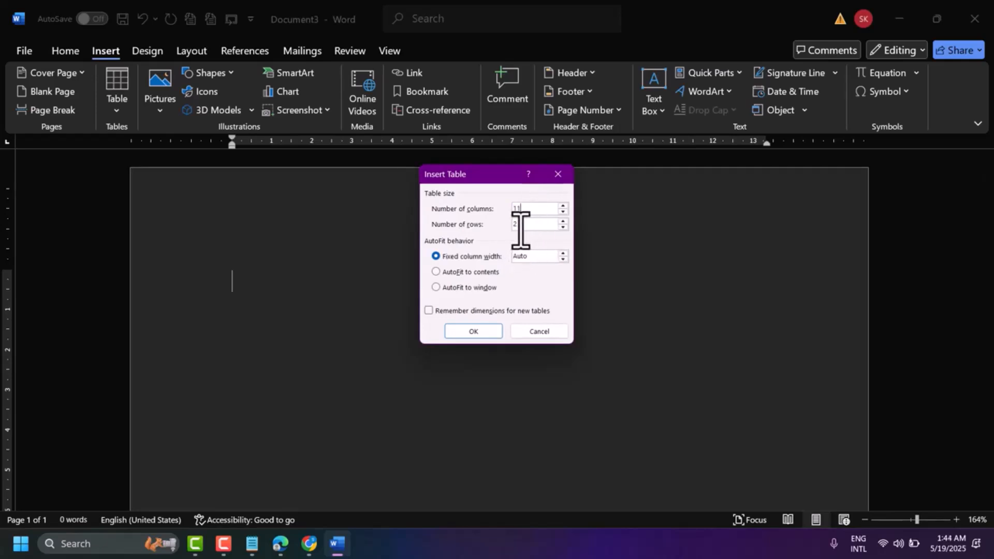
left_click(474, 331)
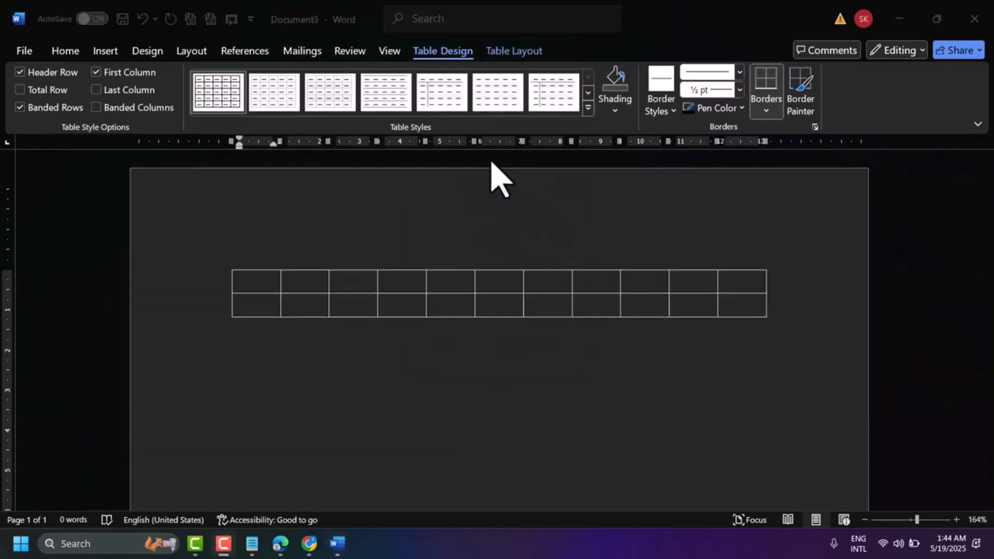
Enter a vertical bar character (|) in each of the first five cells of the table's top row.
left_click(277, 285)
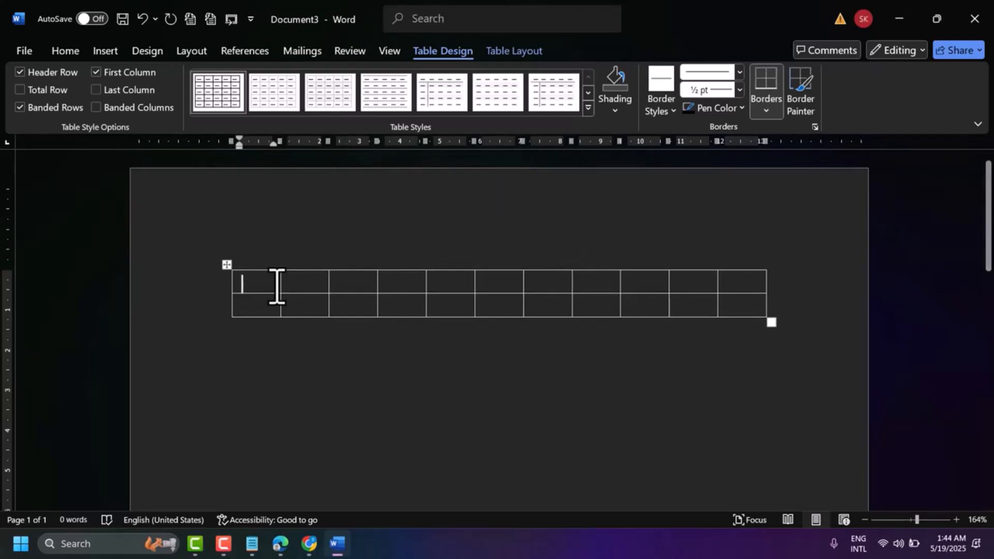
left_click(309, 279, "shift")
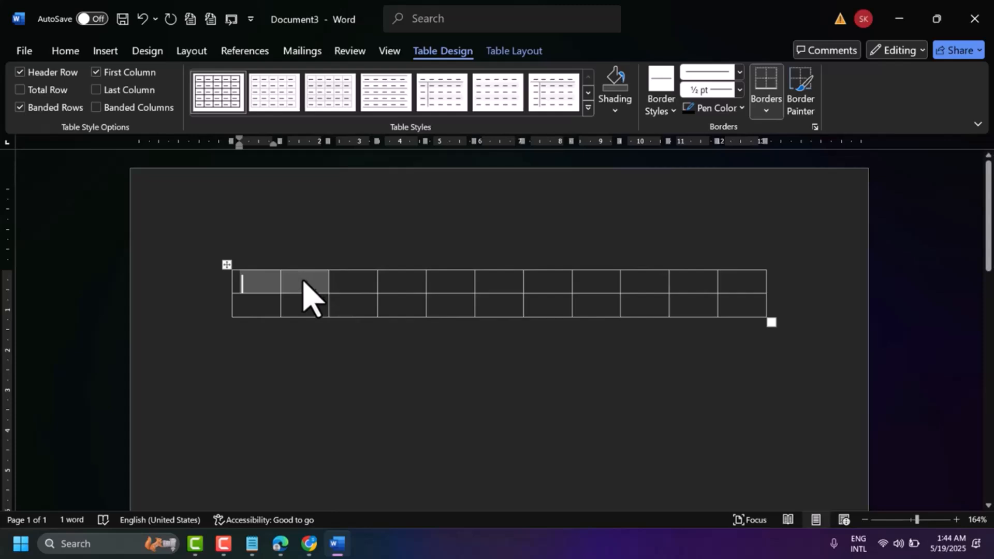
key("Delete")
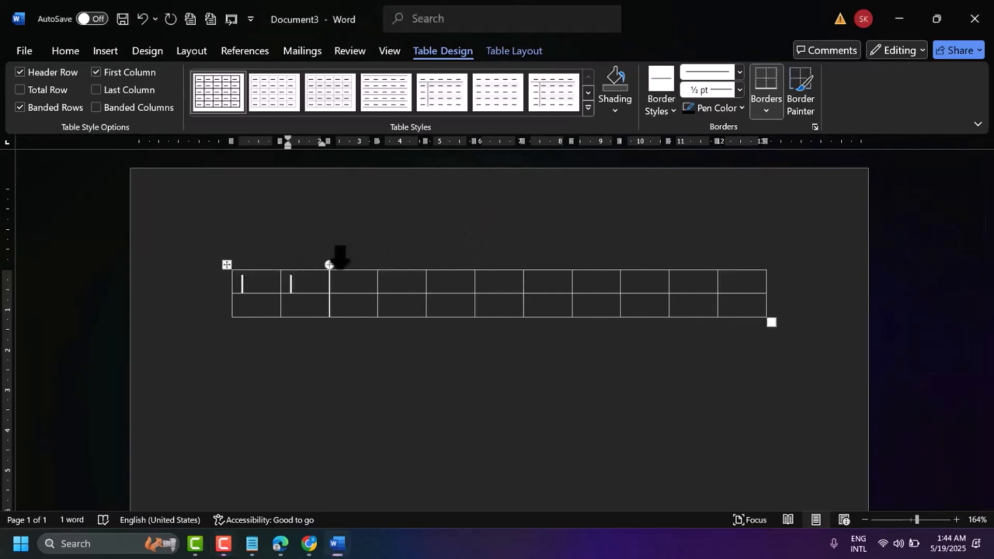
key("Tab")
type("|")
key("shift+Right")
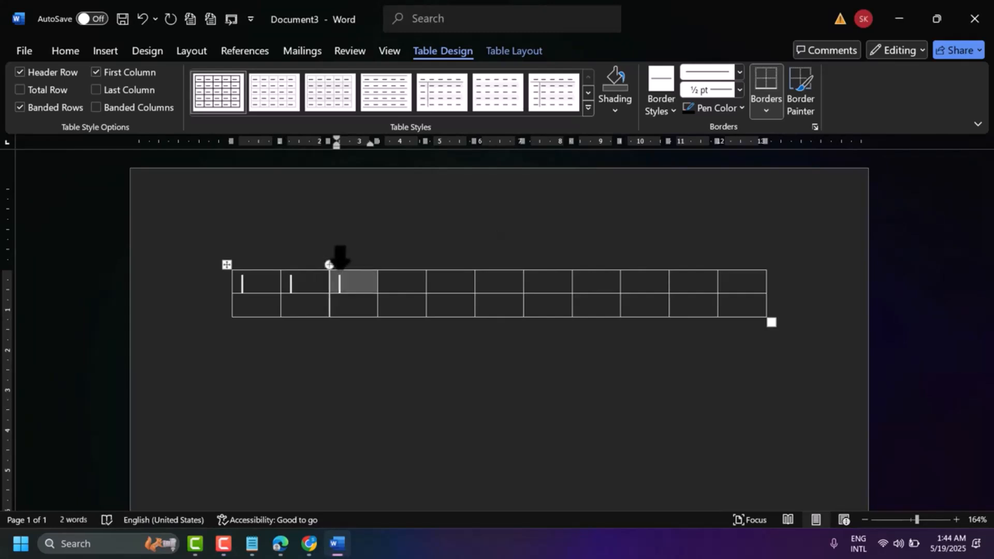
left_click(405, 284)
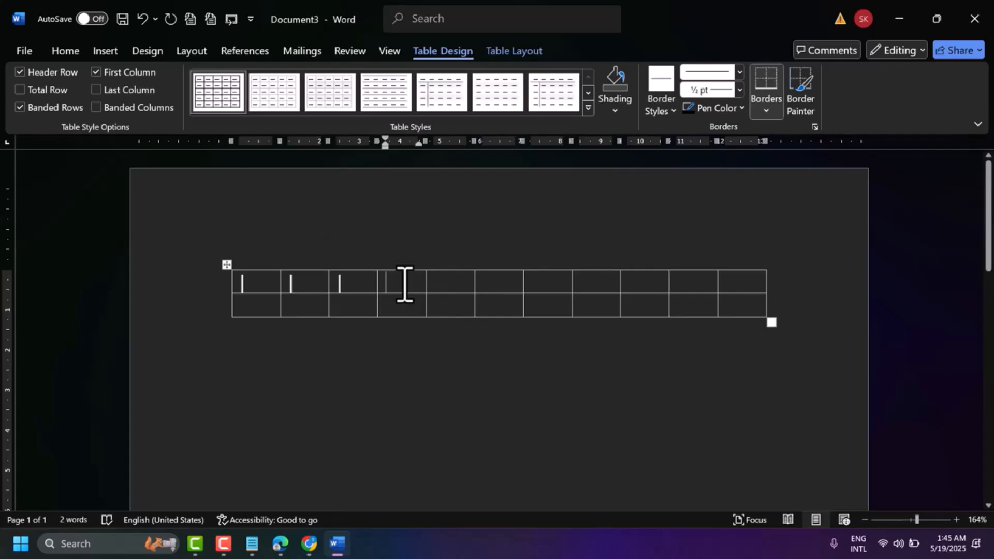
type("|")
left_click(452, 285)
type("|")
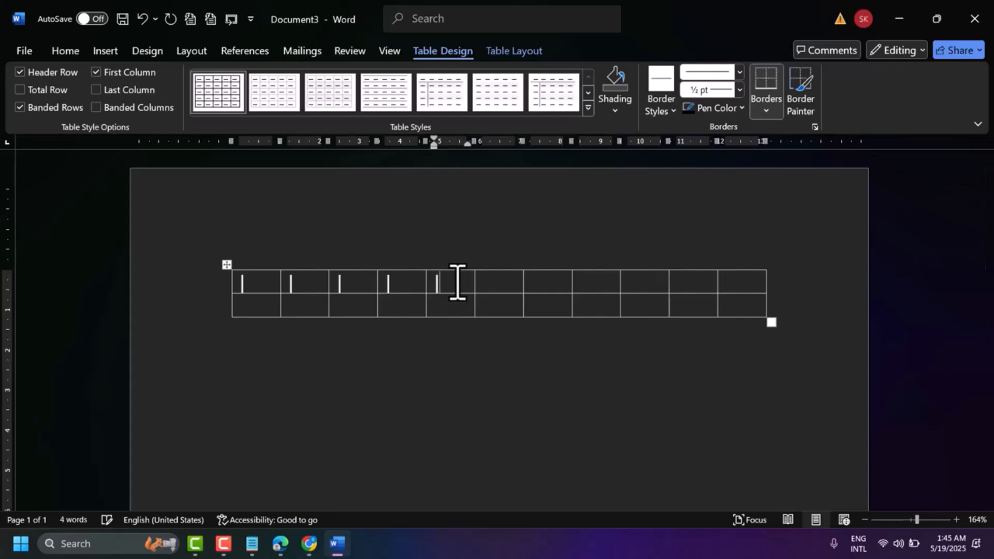
Enter a vertical bar character (|) in each of the remaining six cells of the table's top row.
left_click(512, 281)
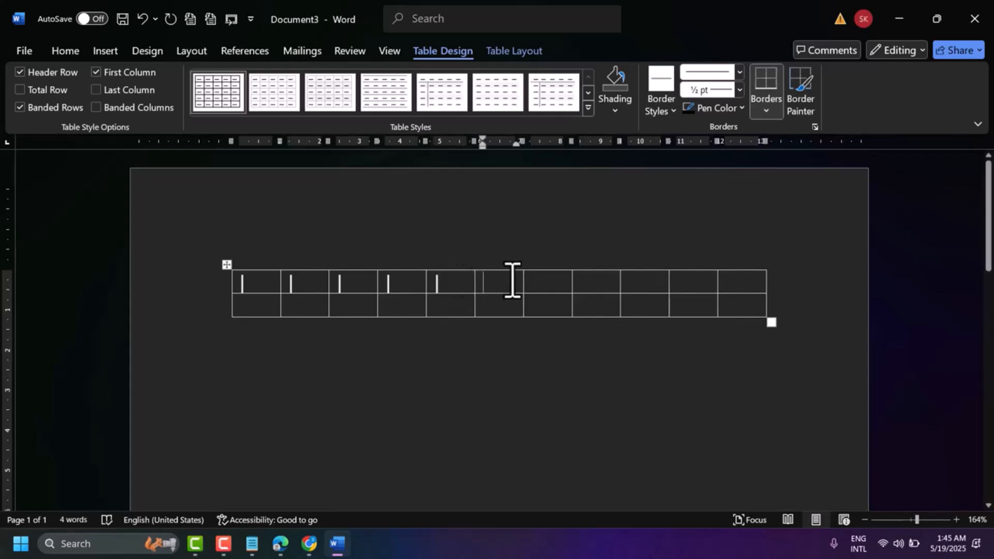
type("|")
left_click(560, 283)
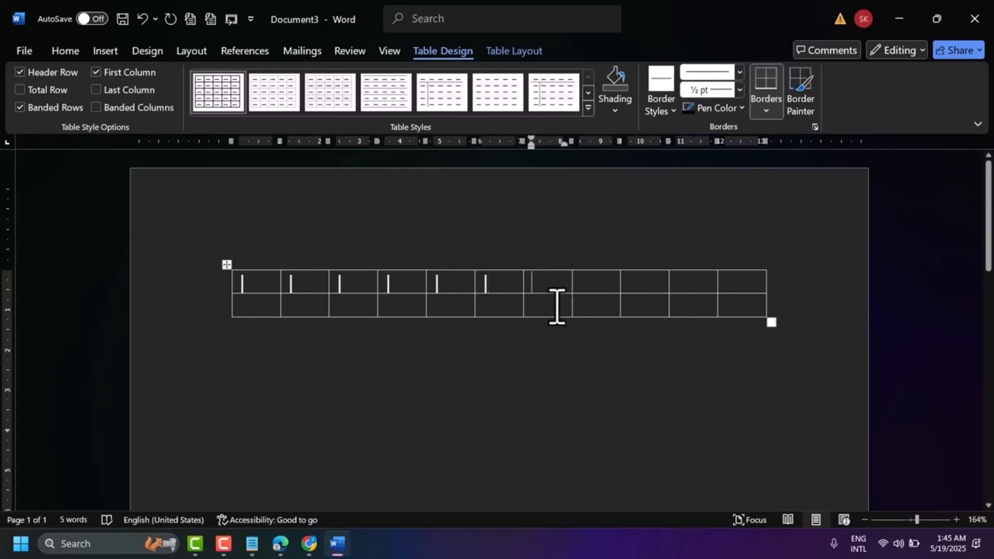
type("|")
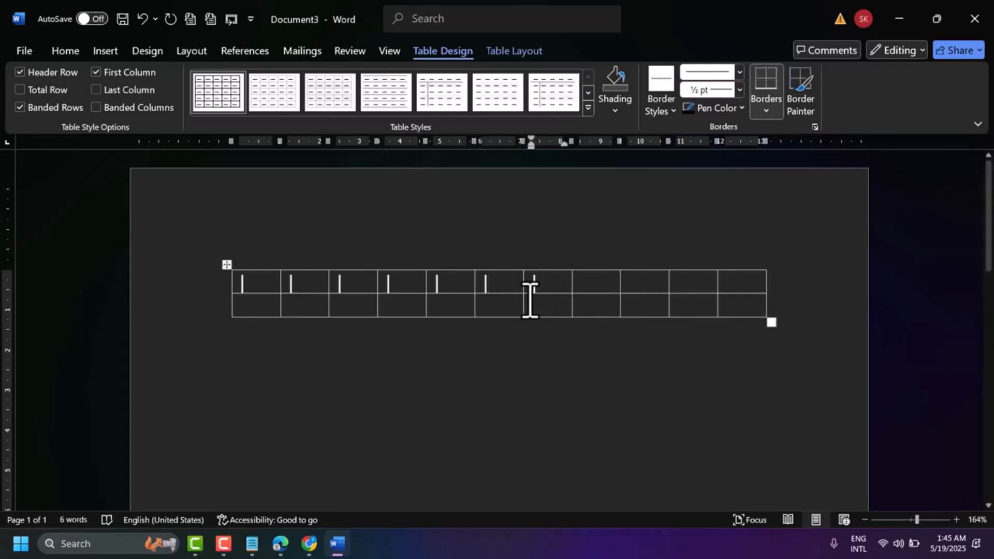
left_click(598, 283)
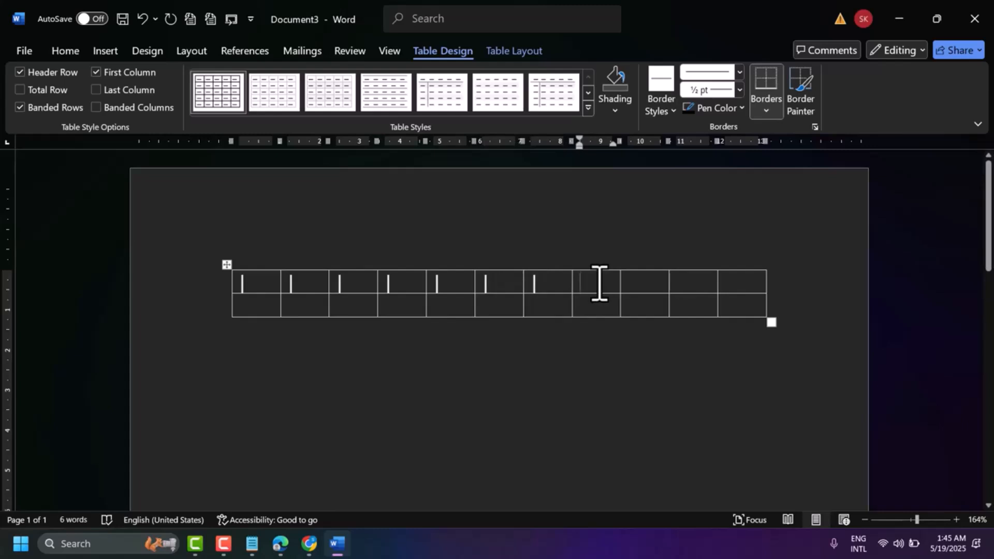
type("|")
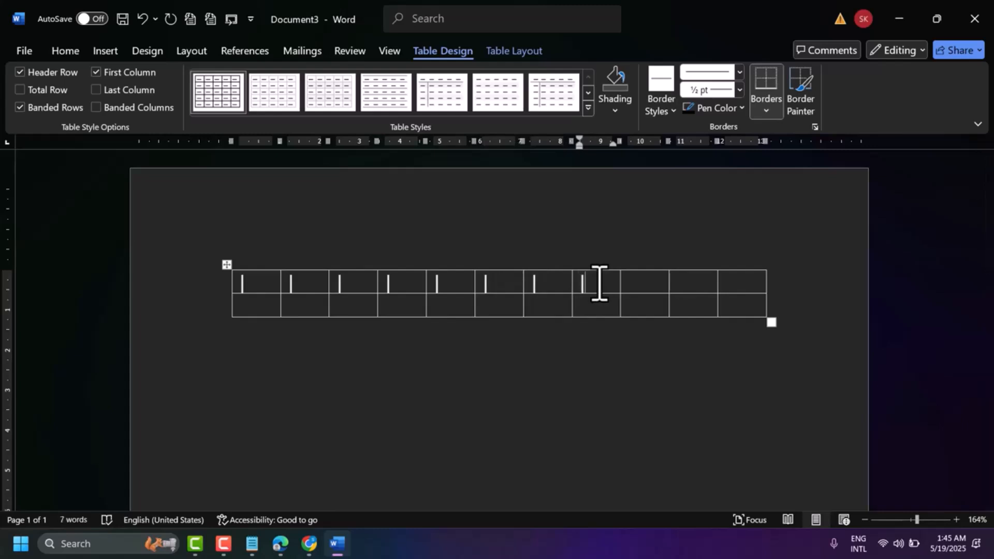
key("Tab")
type("|")
key("Tab")
type("|")
key("Tab")
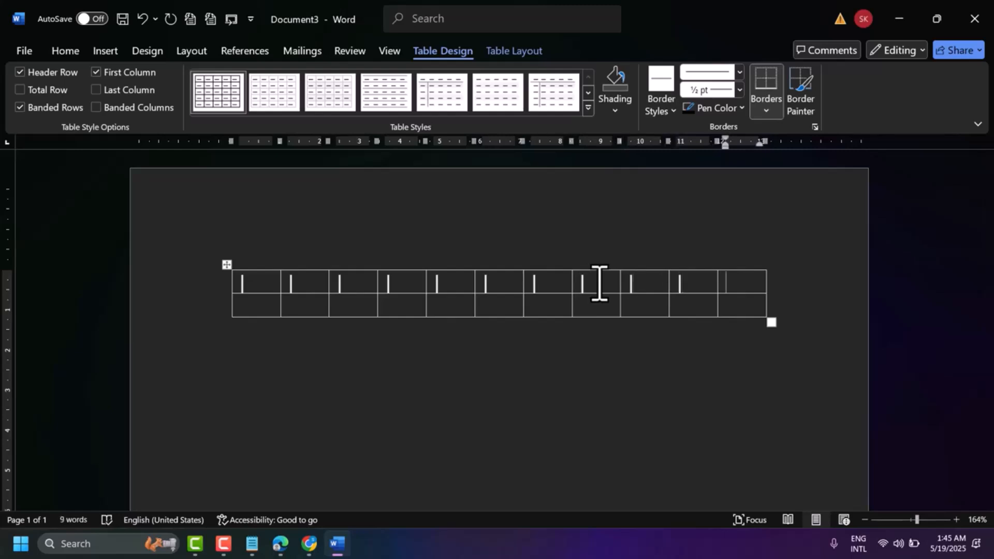
type("|")
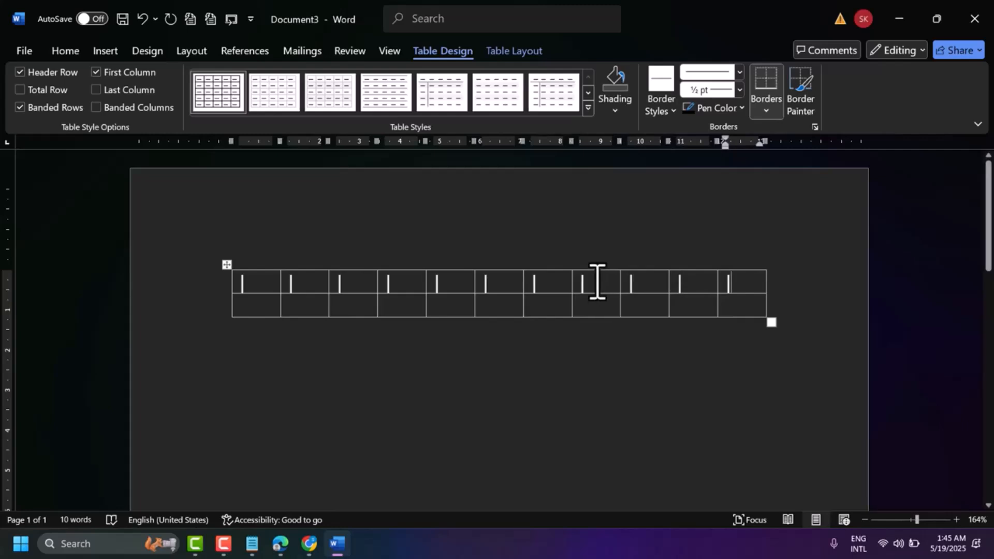
Fill the first five cells of the table's second row with -5, -4, -3, -2 and -1.
left_click(277, 309)
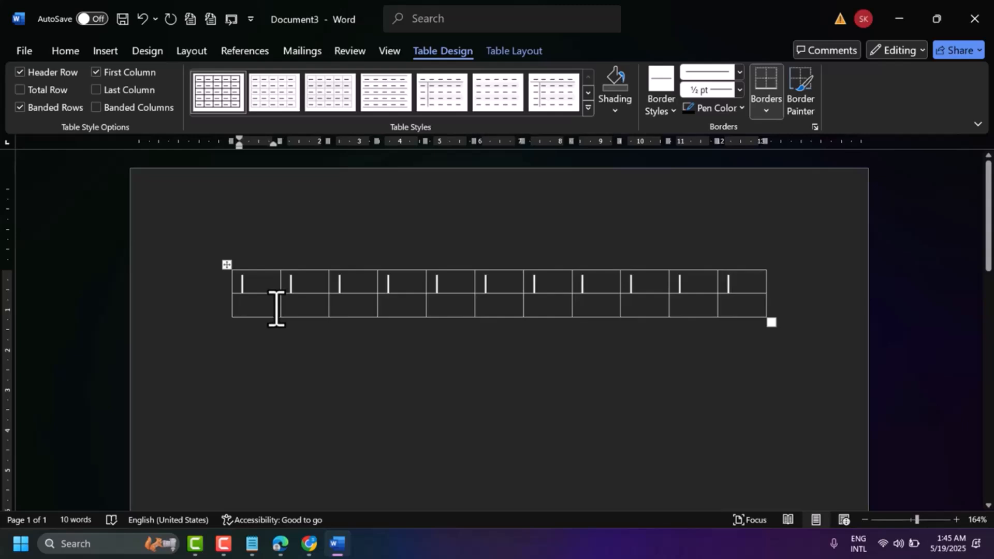
type("-5")
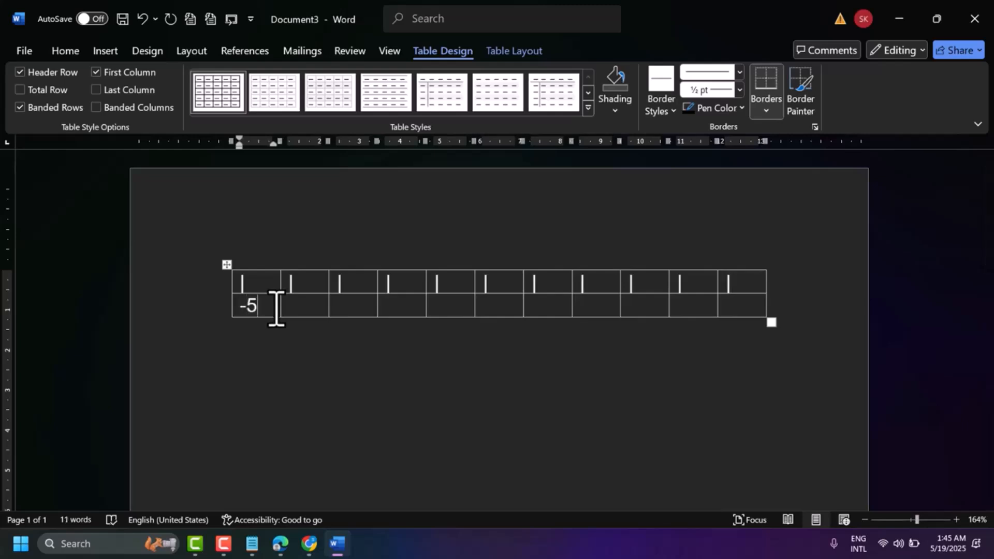
key("Tab")
type("-4")
key("Tab")
type("-3")
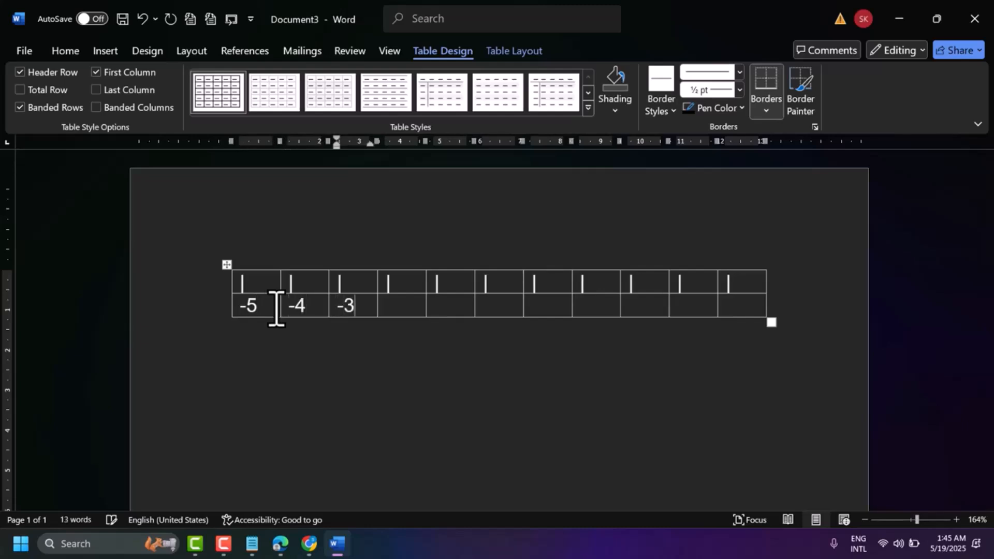
key("Tab")
type("-2")
key("Tab")
type("-")
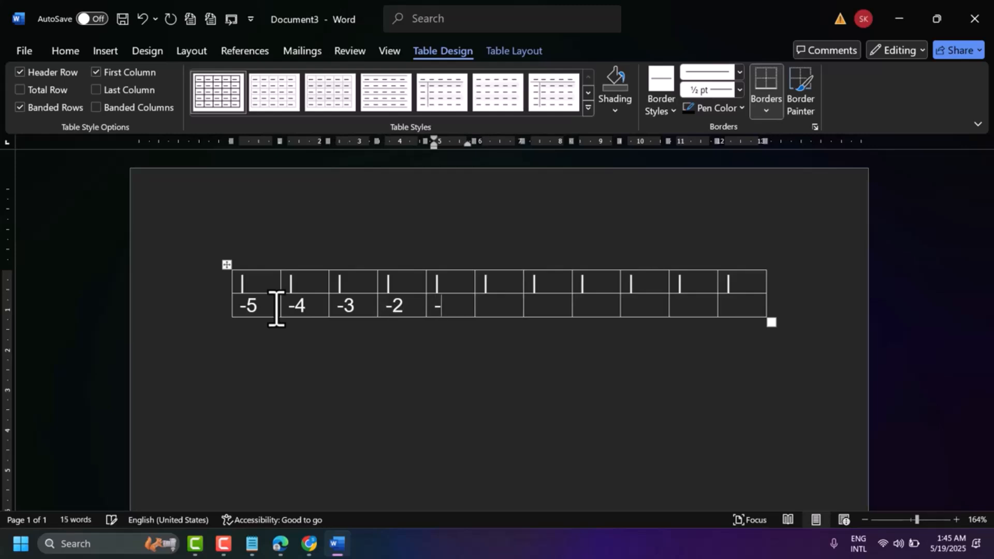
type("1")
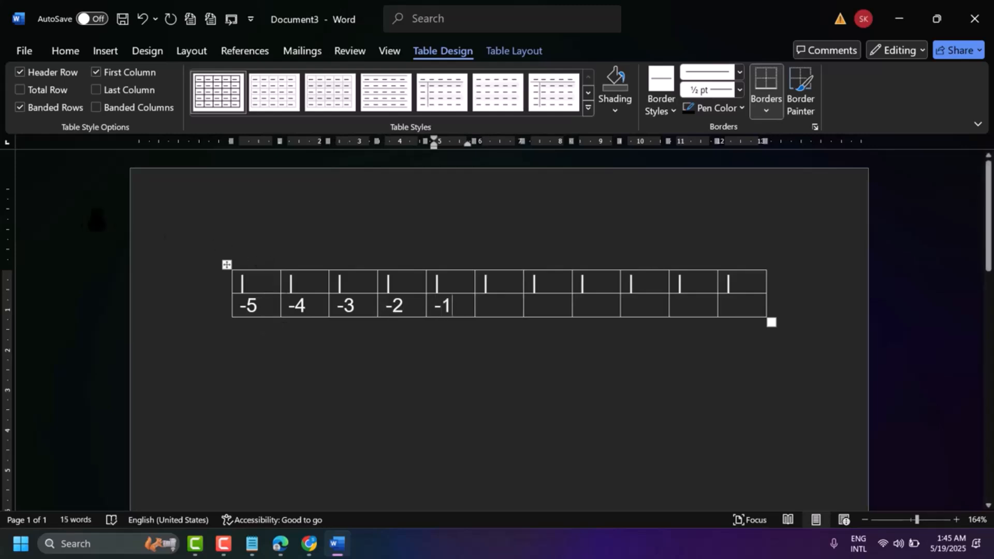
Fill the remaining six cells of the second row with 0, 1, 2, 3, 4 and 5.
left_click(505, 308)
type("0")
key("Tab")
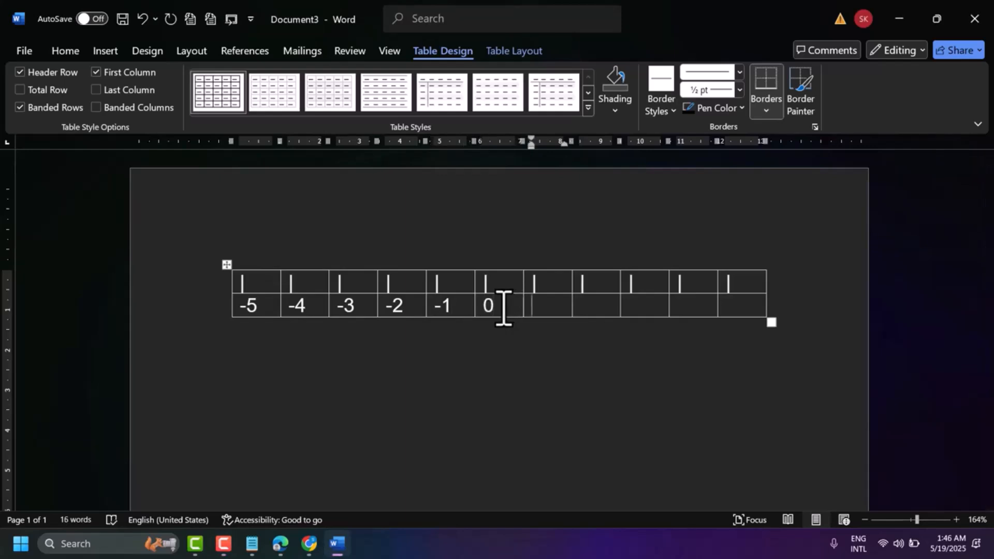
type("1")
key("Tab")
type("2")
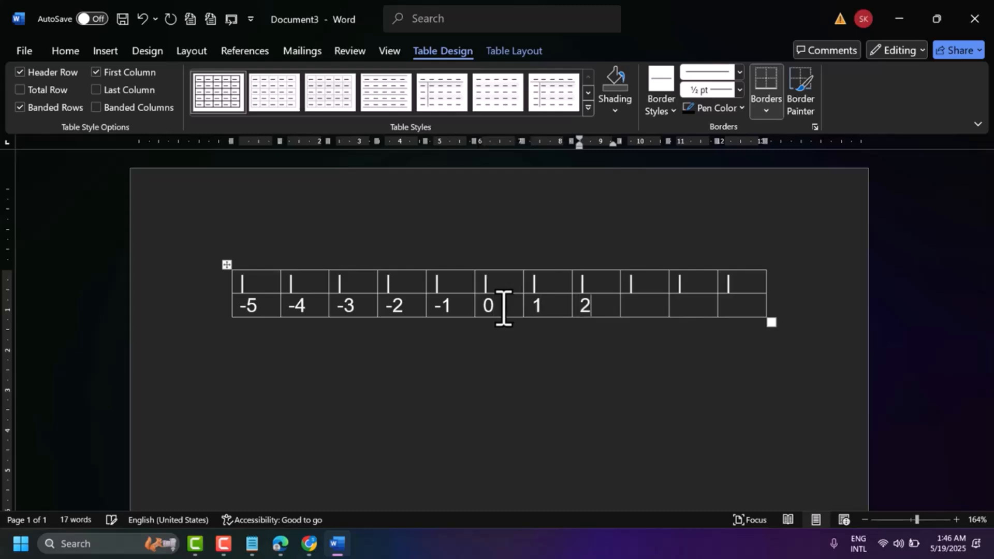
key("Tab")
type("3")
key("Tab")
type("4")
key("Tab")
type("5")
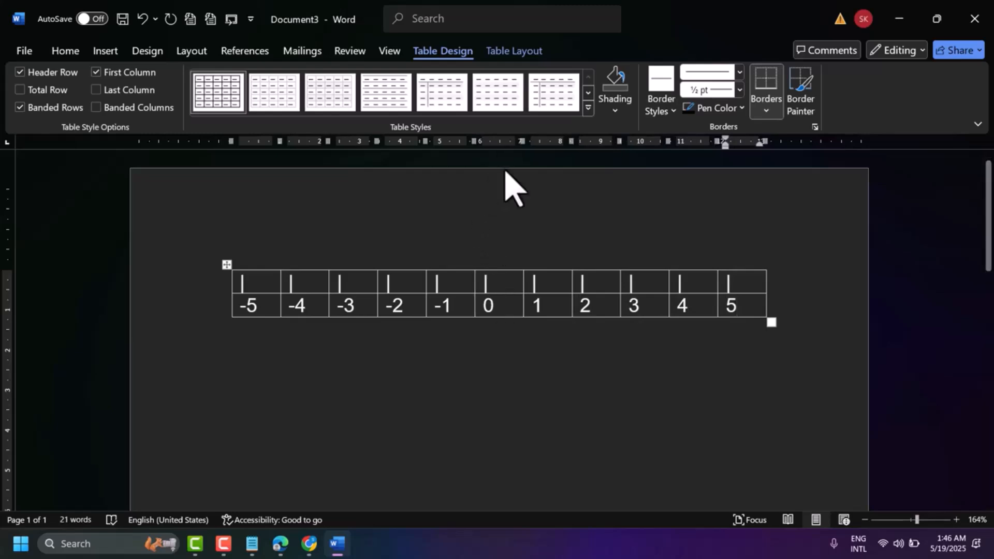
Try to centre the tick marks and numbers horizontally in all cells of the table.
key("F9")
left_click(288, 282)
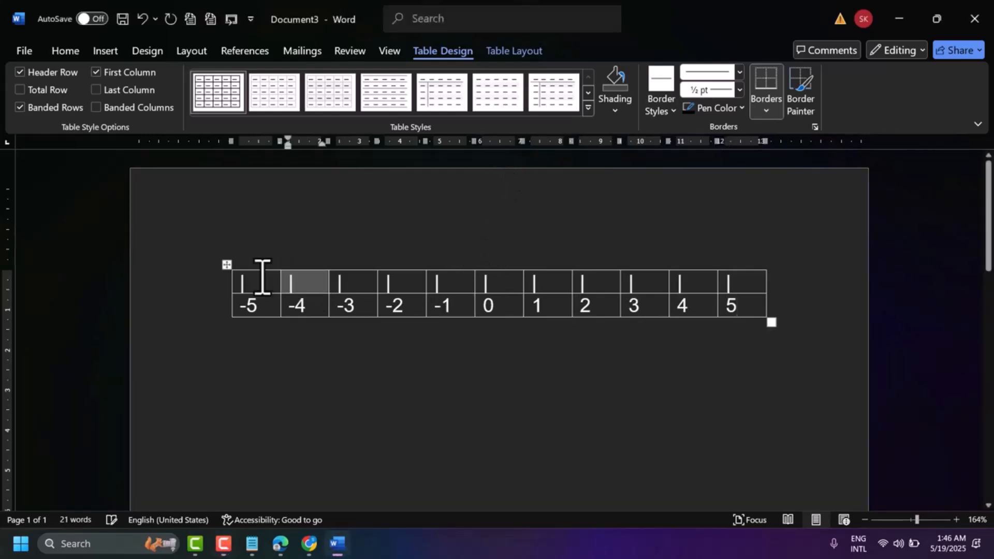
left_click(227, 266)
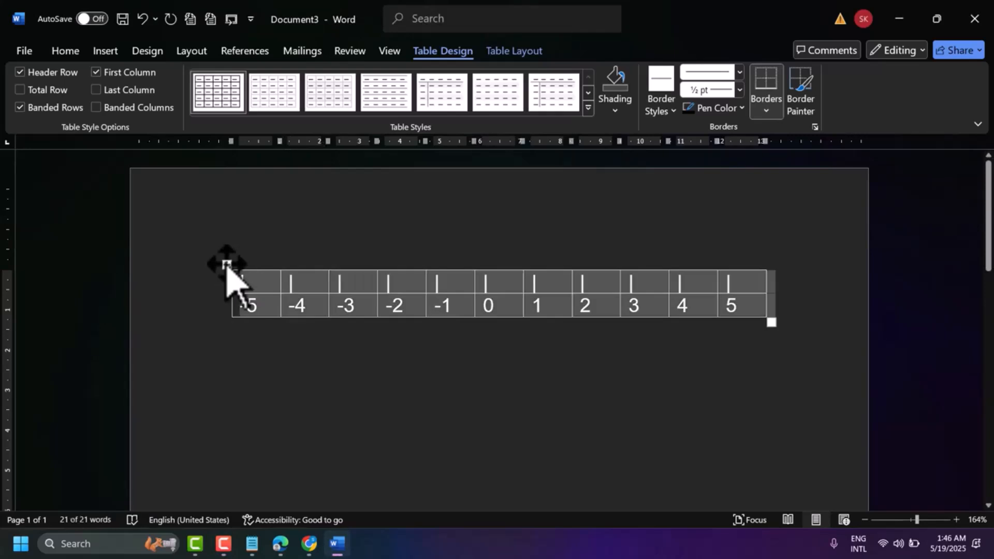
left_click(78, 51)
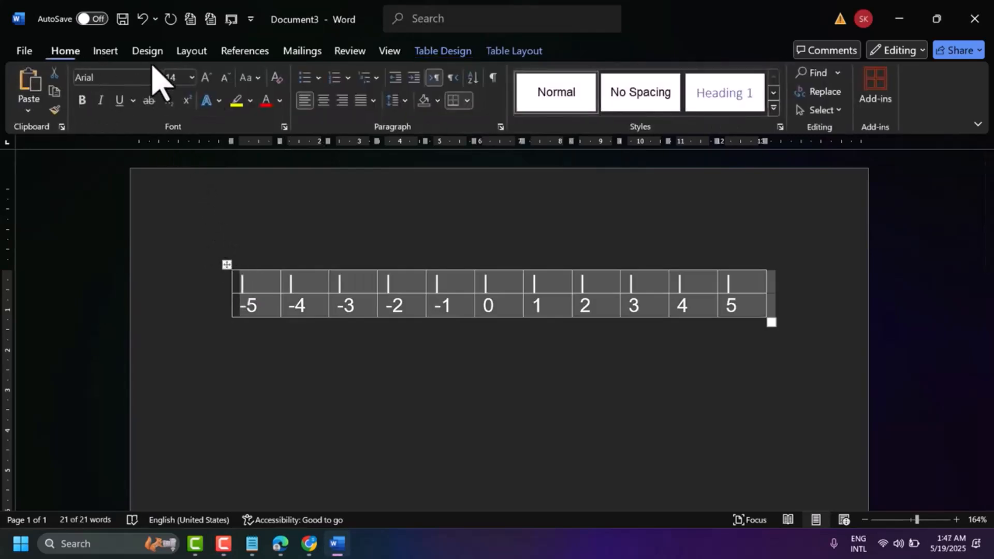
left_click(324, 101)
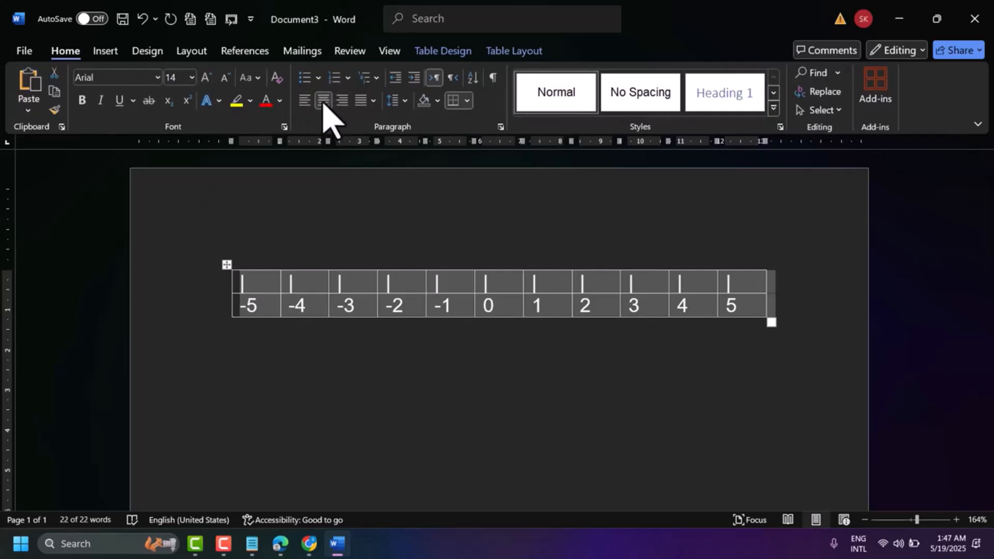
left_click(483, 160)
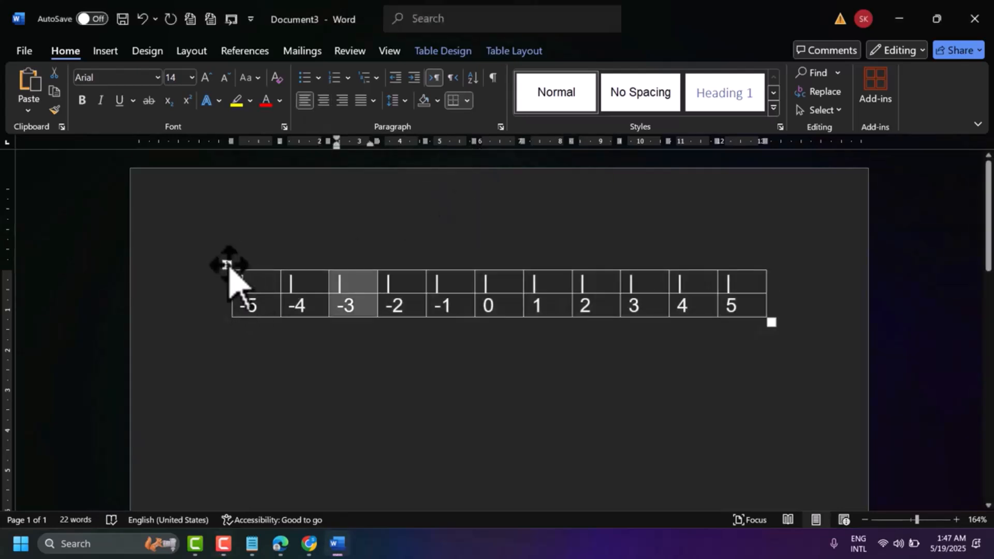
Remove all borders from the entire table of tick marks and numbers.
left_click(227, 265)
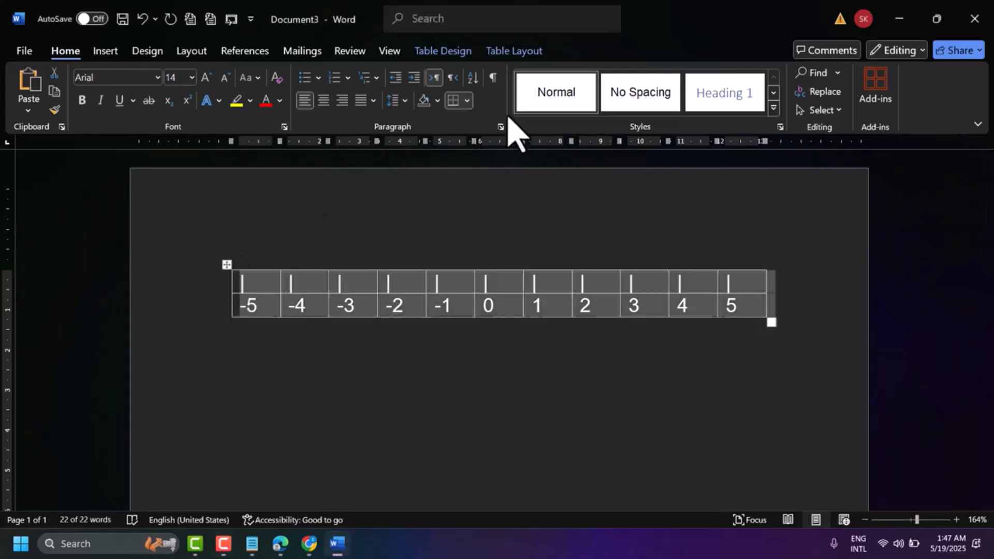
left_click(467, 101)
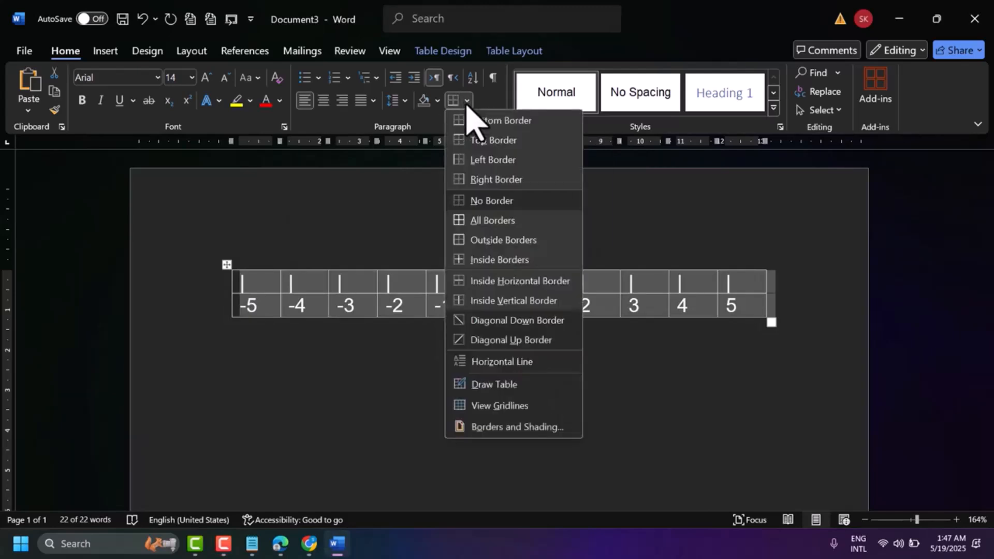
left_click(491, 202)
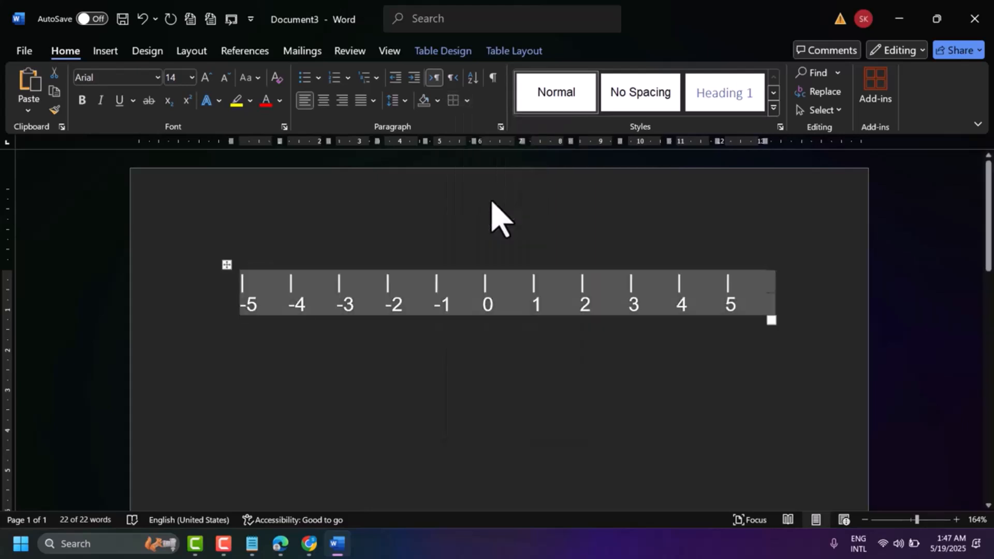
Centre the tick marks in the table's top row and the numbers in its second row horizontally.
left_click(256, 289)
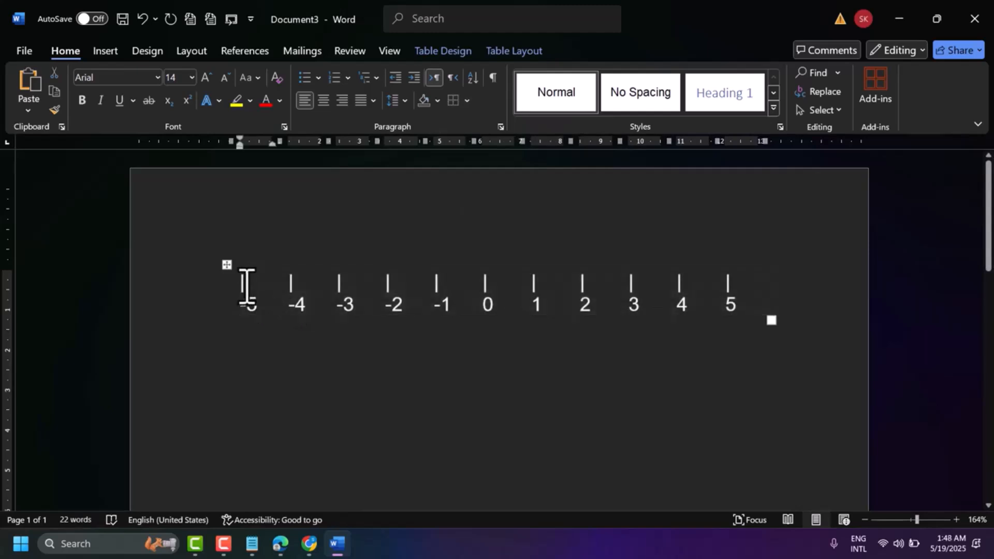
left_click_drag(230, 288, 713, 284)
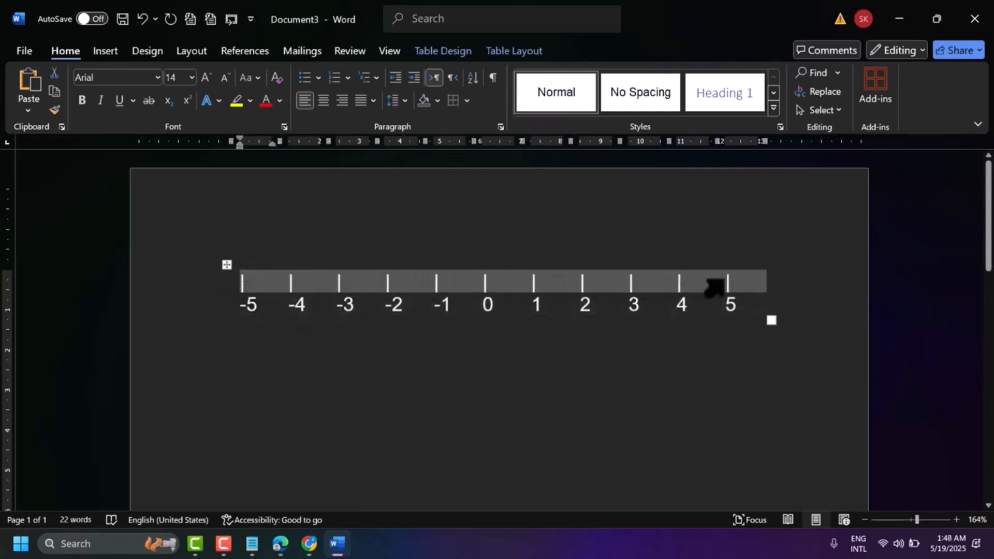
left_click(324, 100)
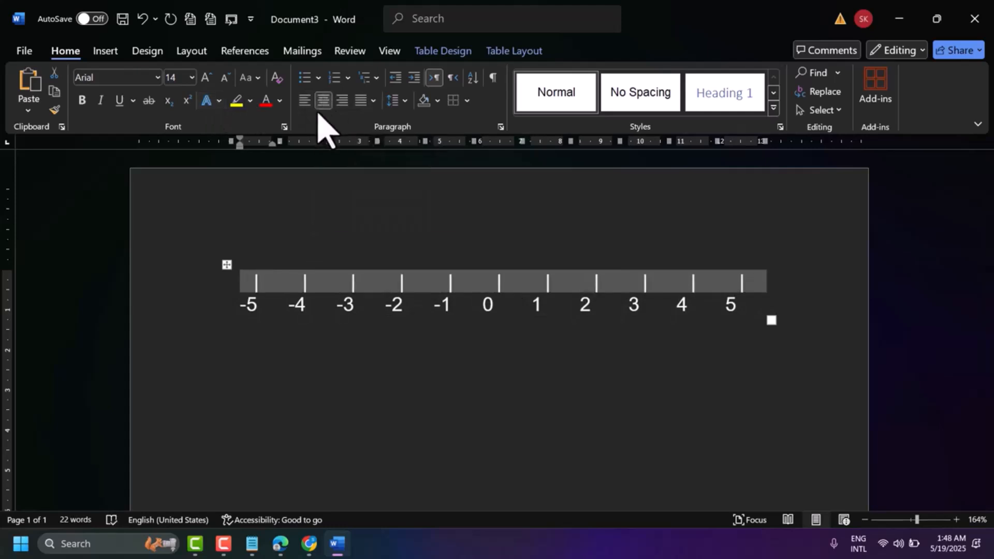
left_click(255, 309)
left_click_drag(252, 309, 746, 311)
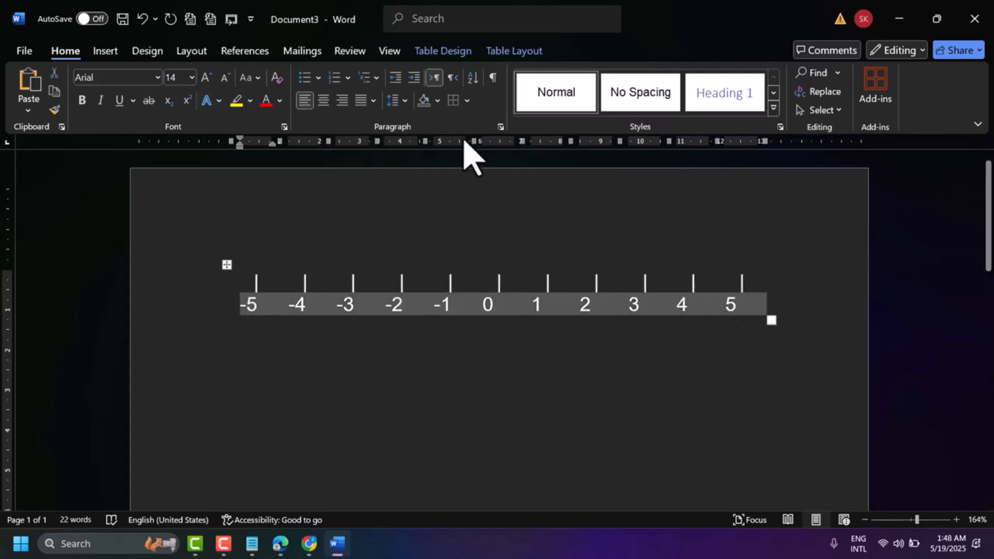
left_click(323, 100)
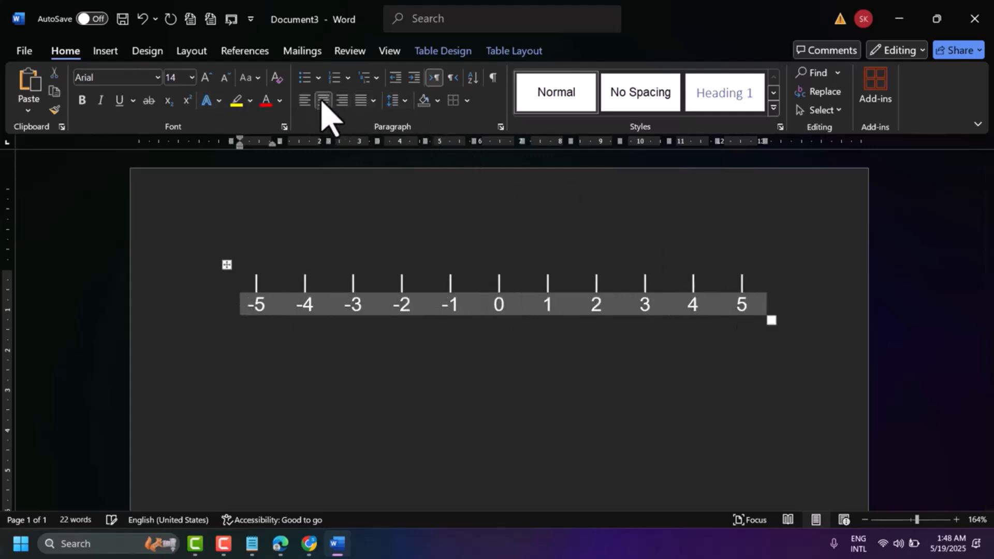
left_click(381, 202)
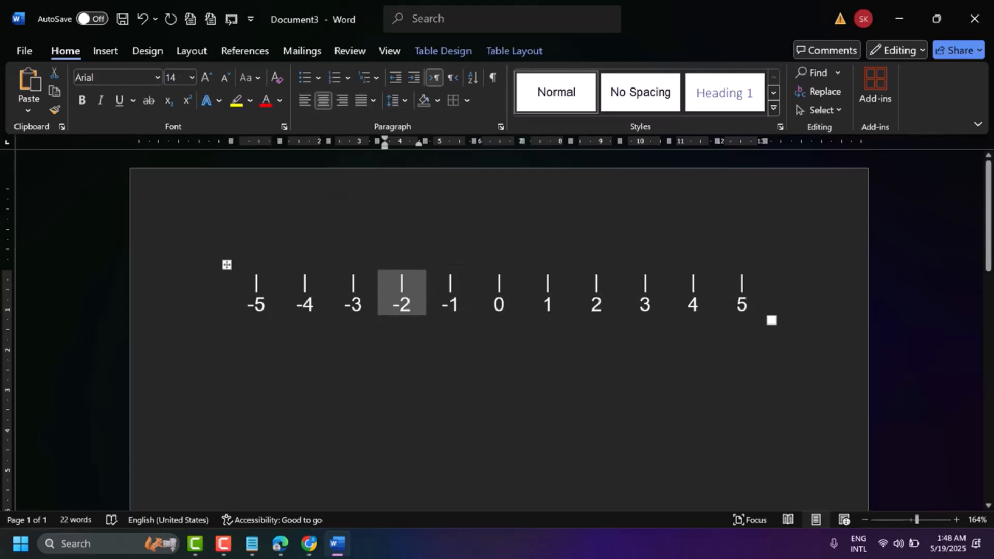
Set the font size of the numbers -5 to 5 in the second row to 16.
left_click(233, 329)
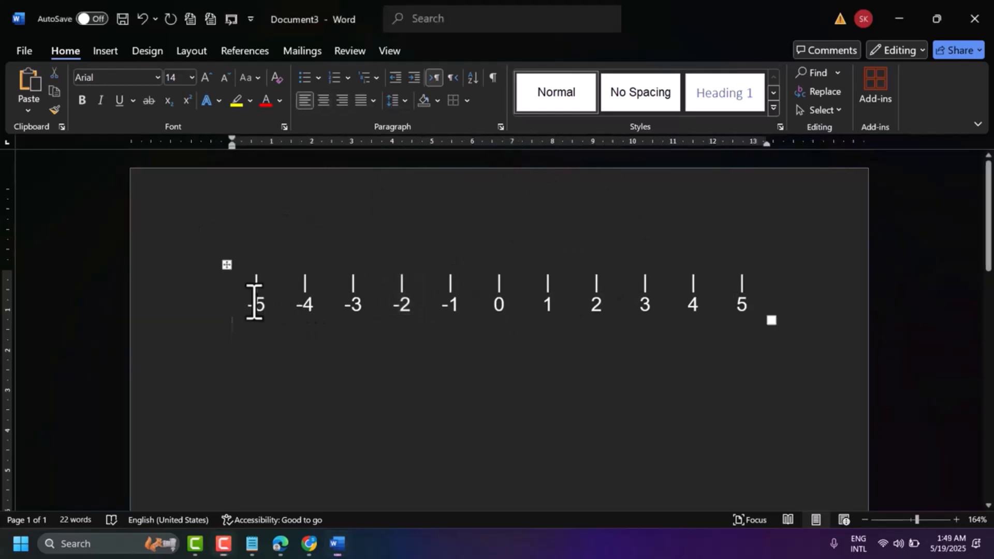
left_click_drag(244, 302, 641, 321)
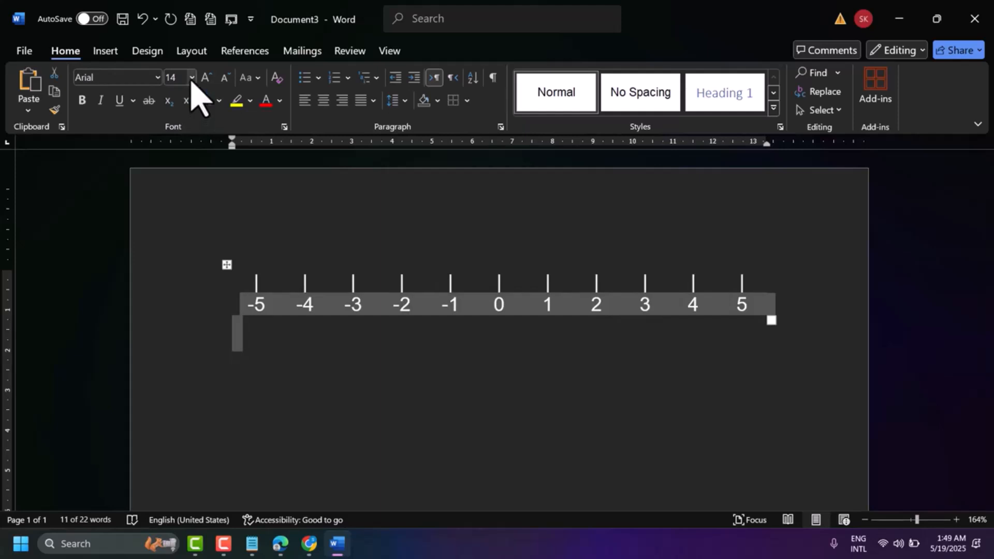
left_click(192, 78)
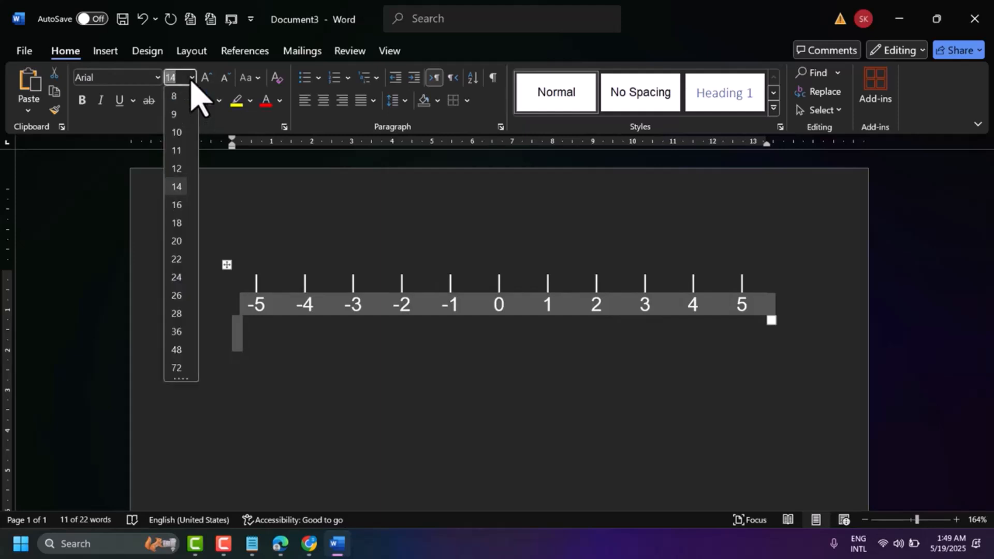
left_click(175, 205)
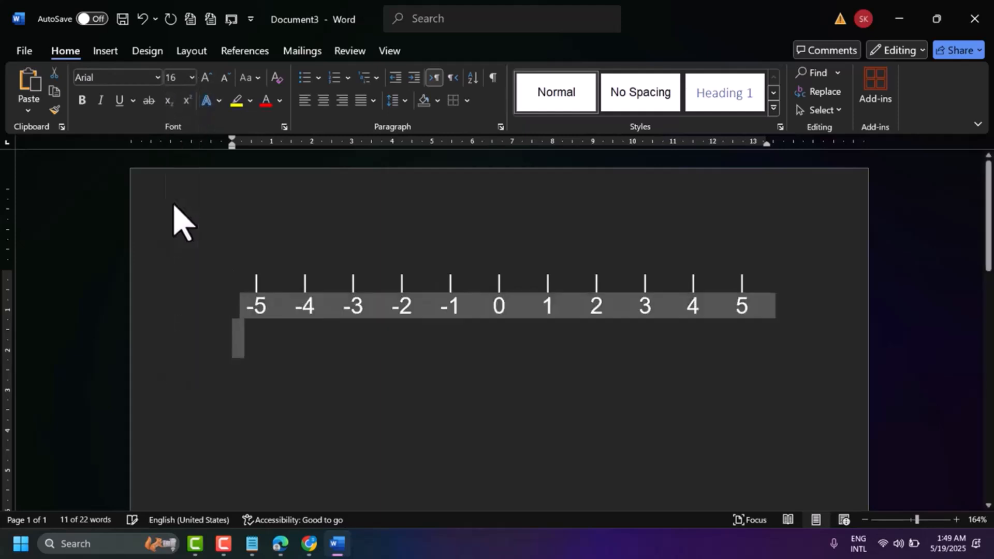
left_click(290, 325)
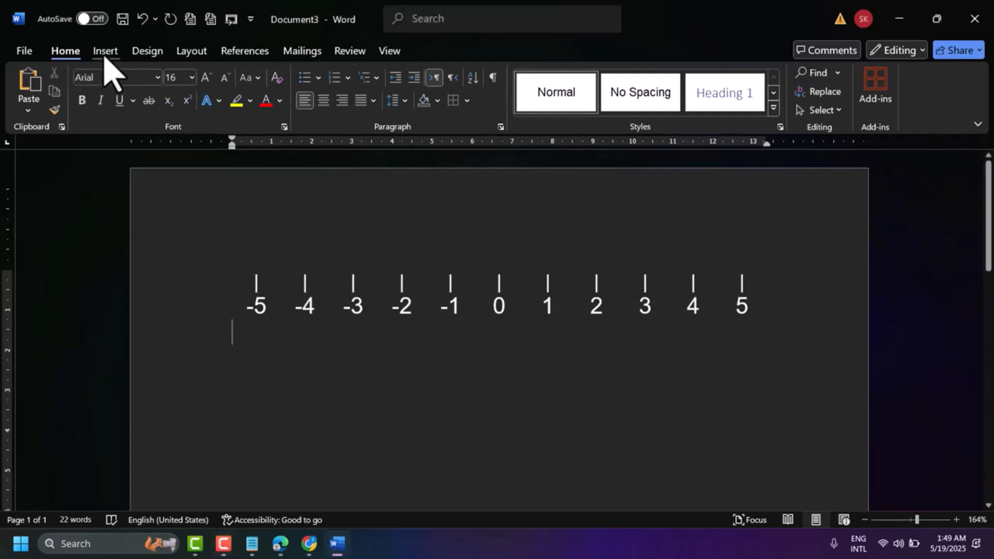
Draw a horizontal double-headed arrow line about 12.92 cm long through the middle of the tick marks, from before -5 to past 5.
left_click(105, 54)
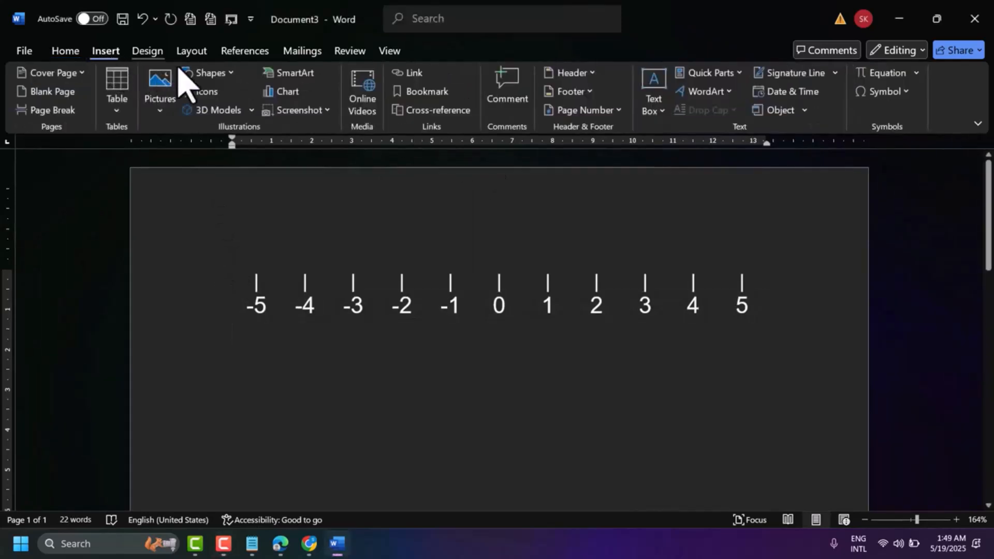
left_click(221, 75)
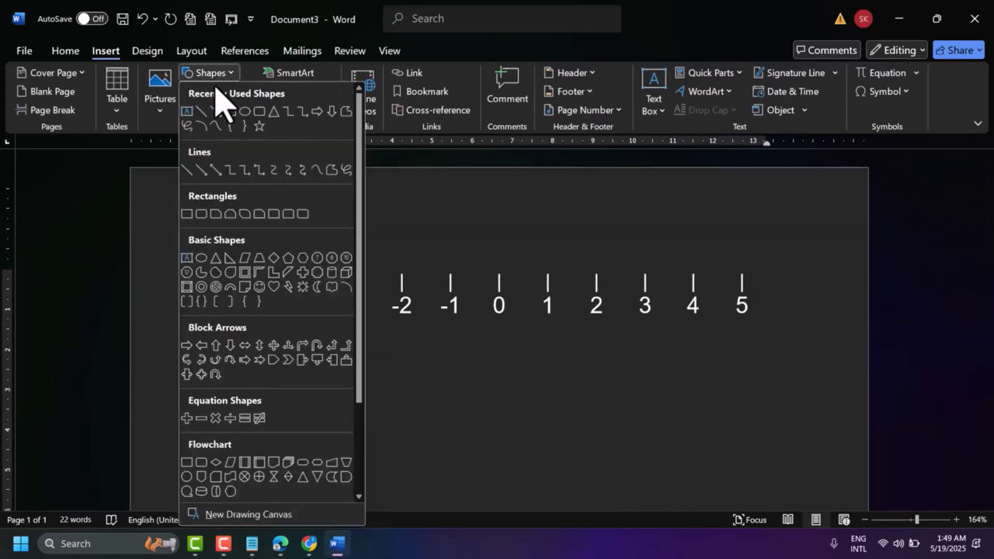
left_click(214, 170)
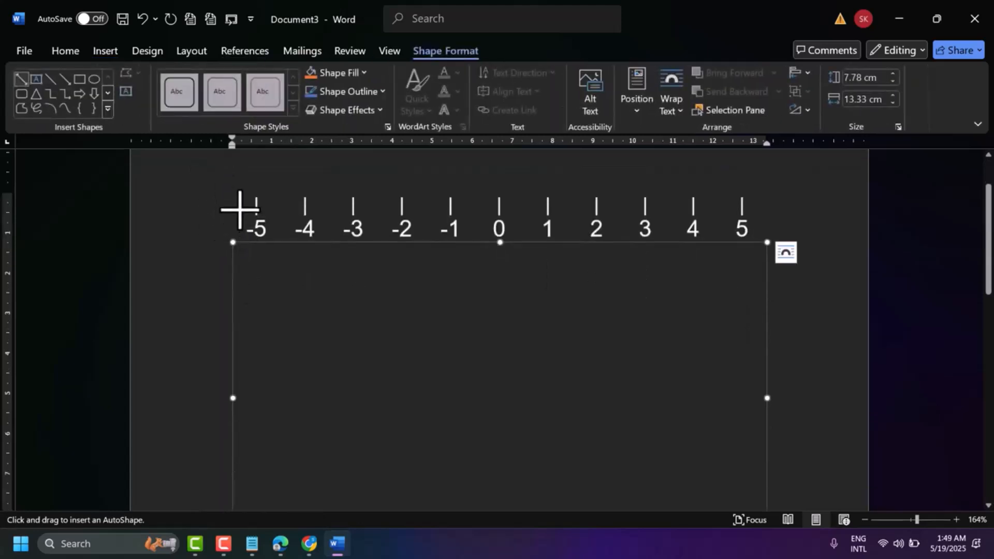
left_click_drag(240, 209, 759, 233)
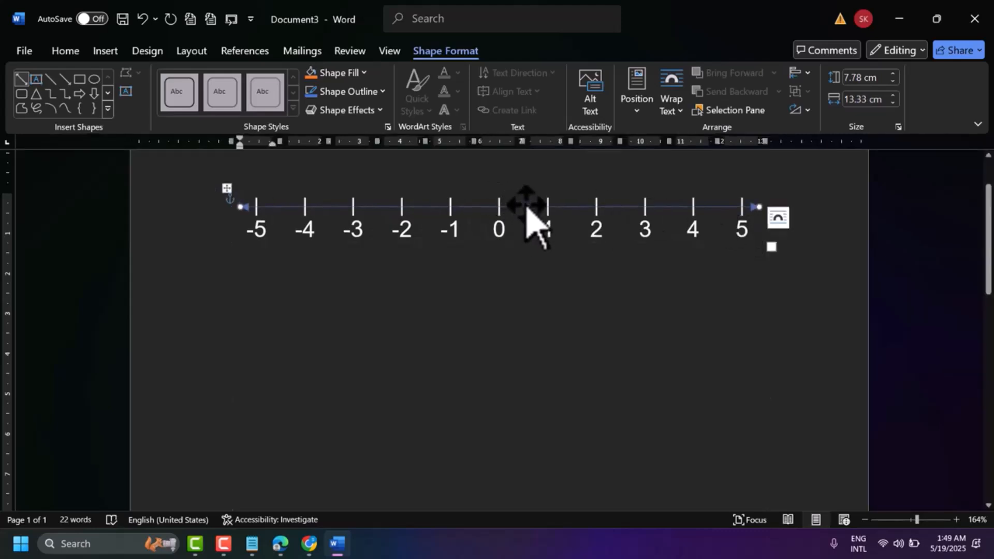
left_click_drag(527, 206, 522, 205)
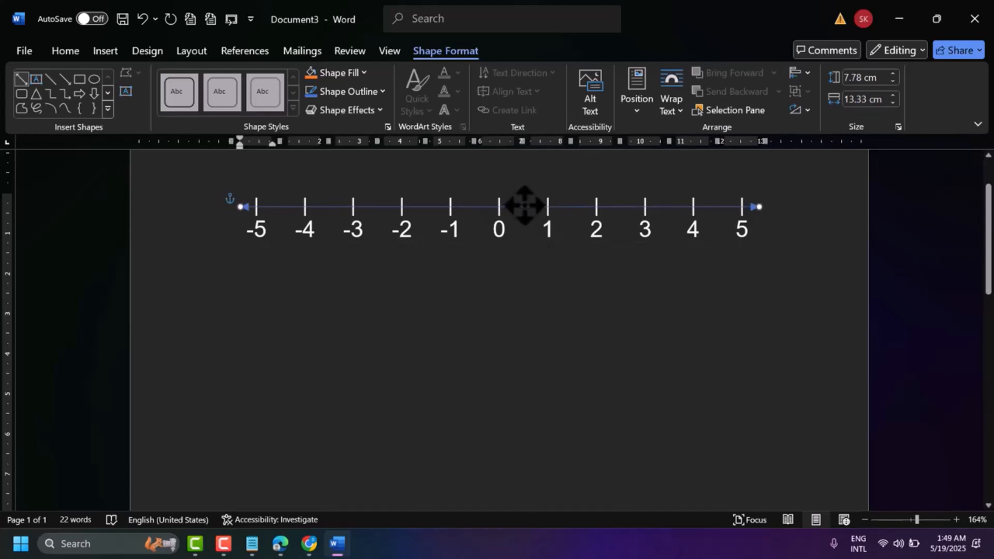
Set the double-headed arrow's outline weight to 2¼ pt and minimize the document window.
left_click(525, 205)
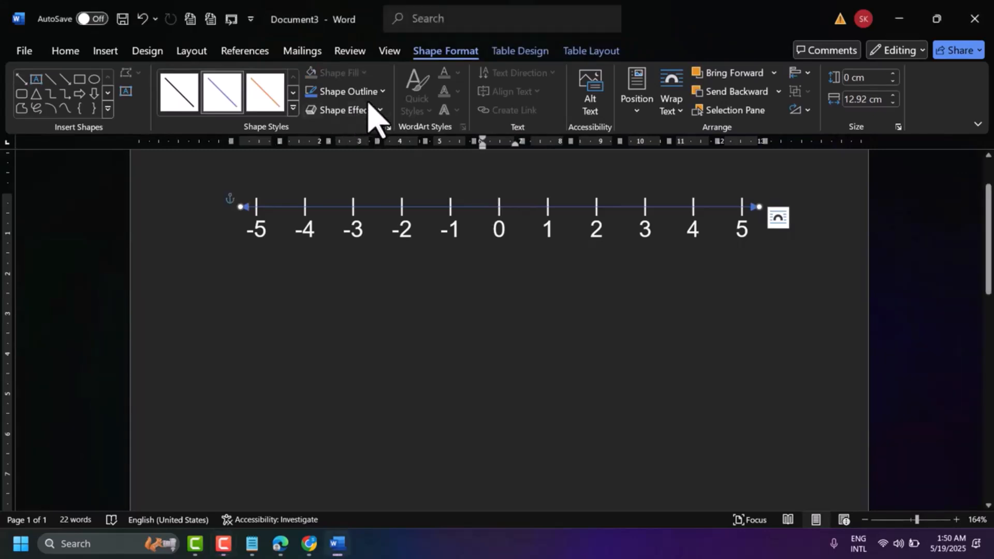
left_click(358, 93)
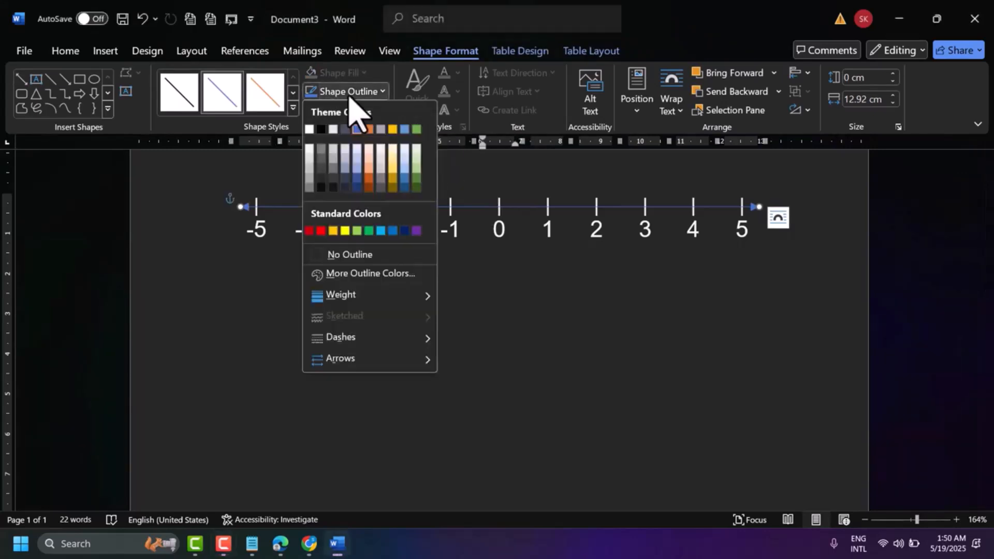
left_click(289, 152)
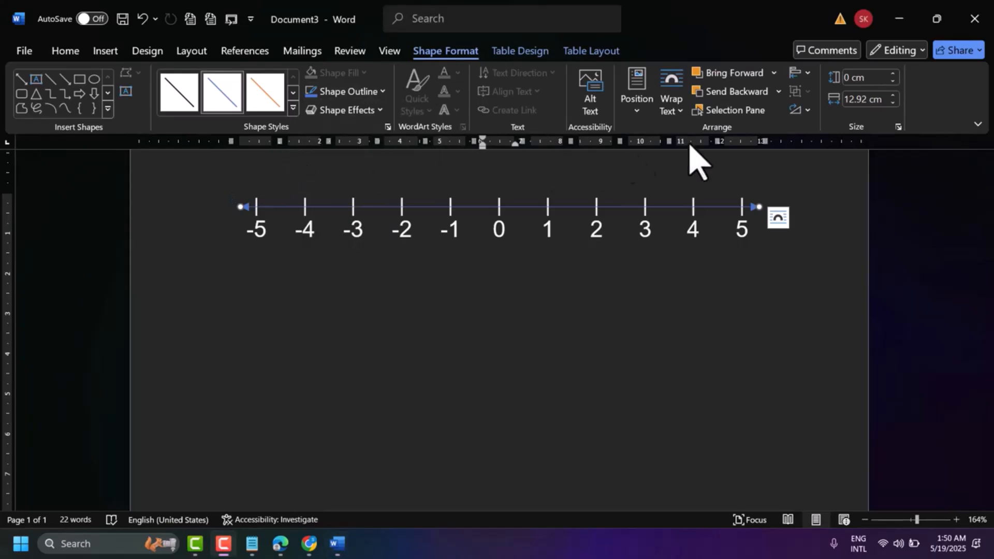
left_click(365, 93)
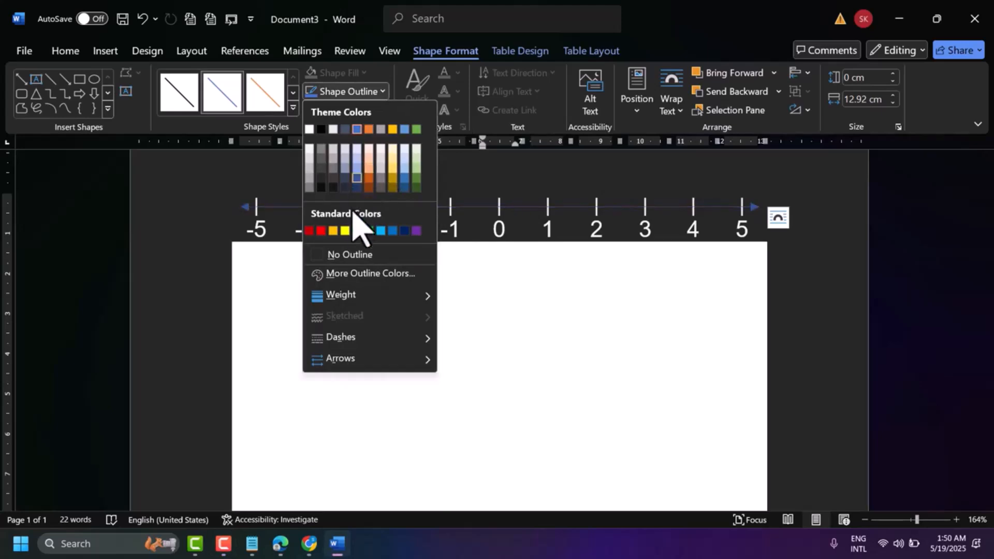
mouse_move(362, 303)
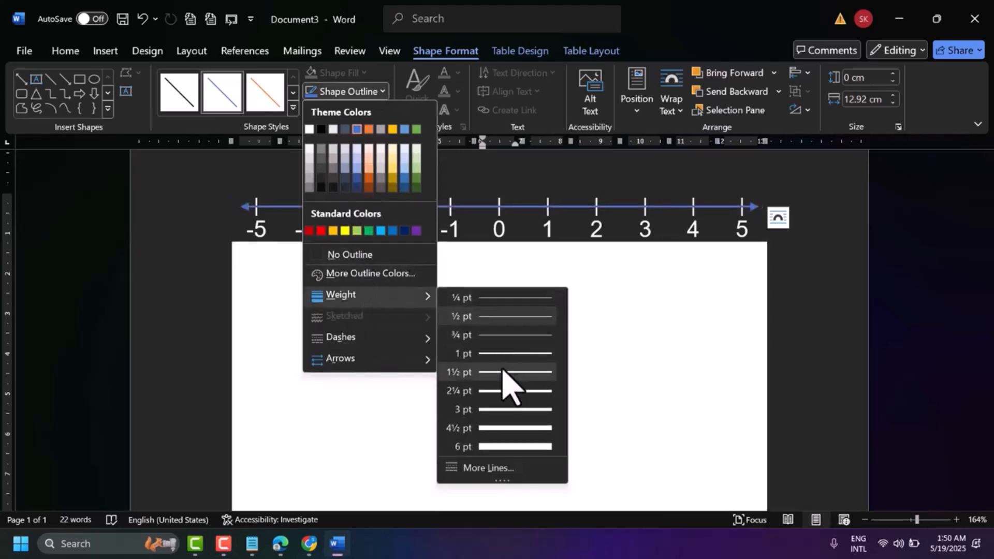
left_click(508, 392)
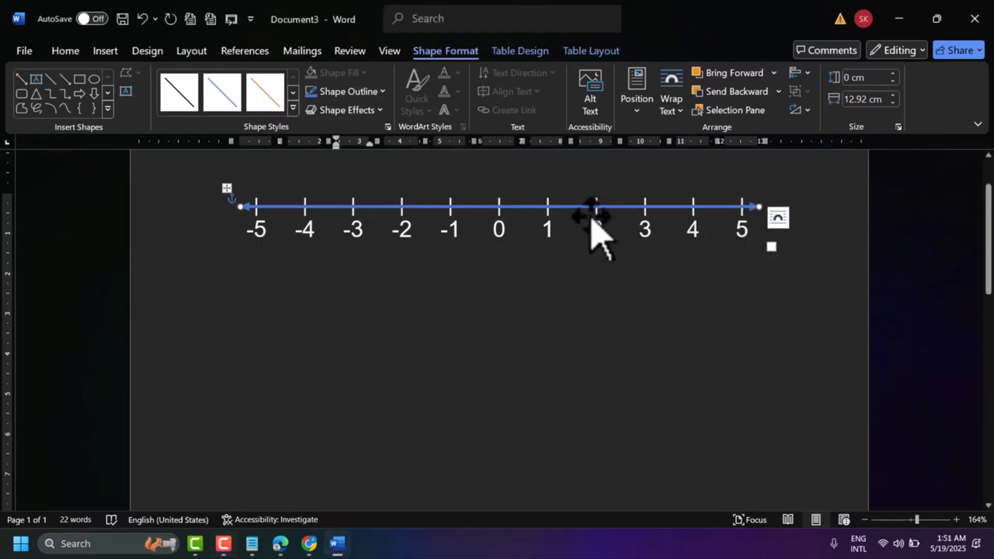
left_click(898, 15)
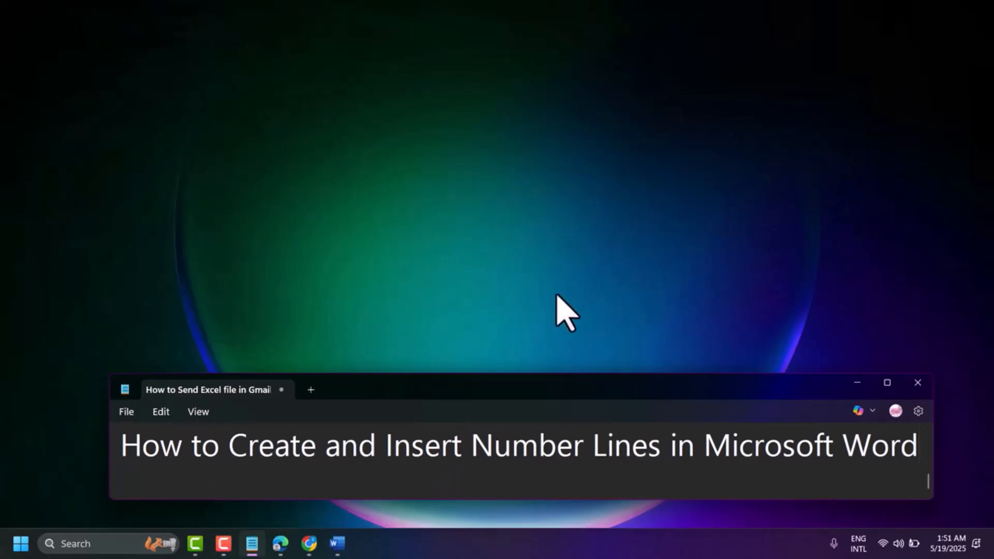